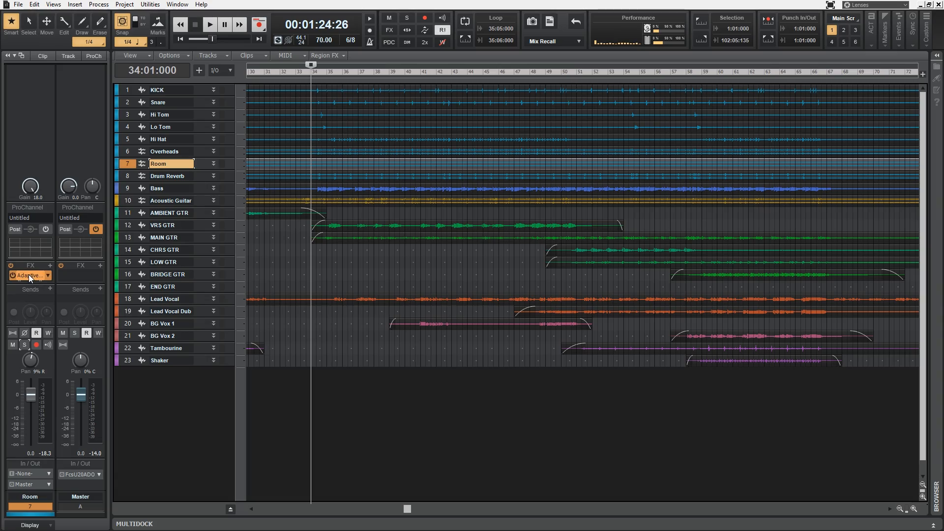
Start playback and review the Adaptive Limiter's Character options, keeping Pumping selected.
{"action": "left_click_drag", "start_coordinate": [476, 146], "coordinate": [452, 145]}
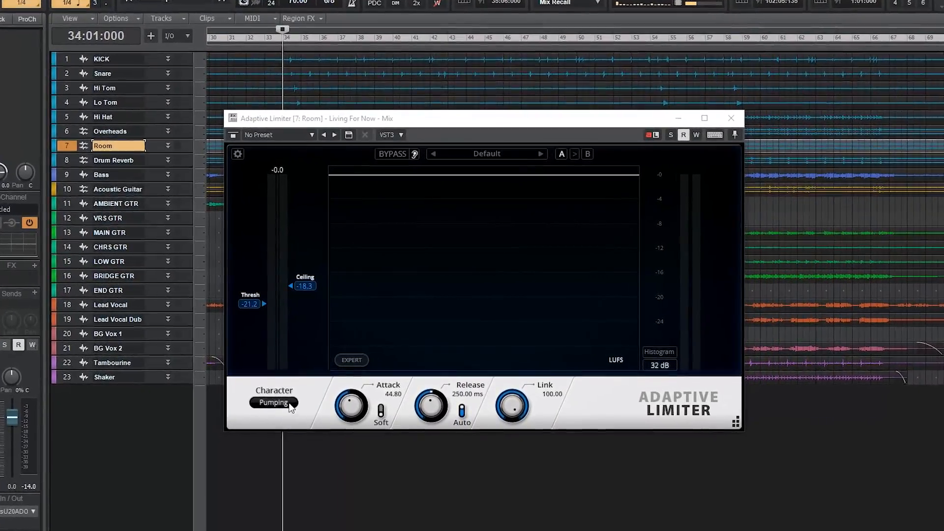
{"action": "left_click", "coordinate": [306, 388]}
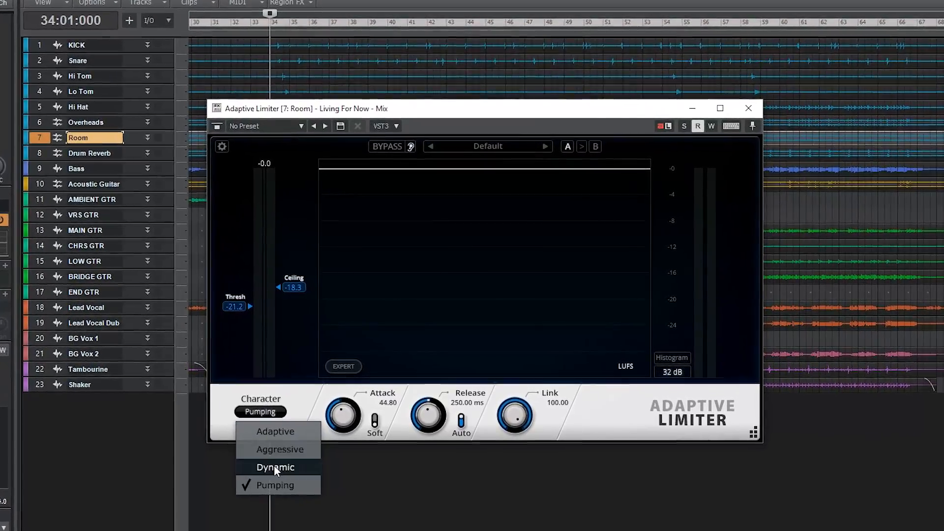
{"action": "key", "text": "Escape"}
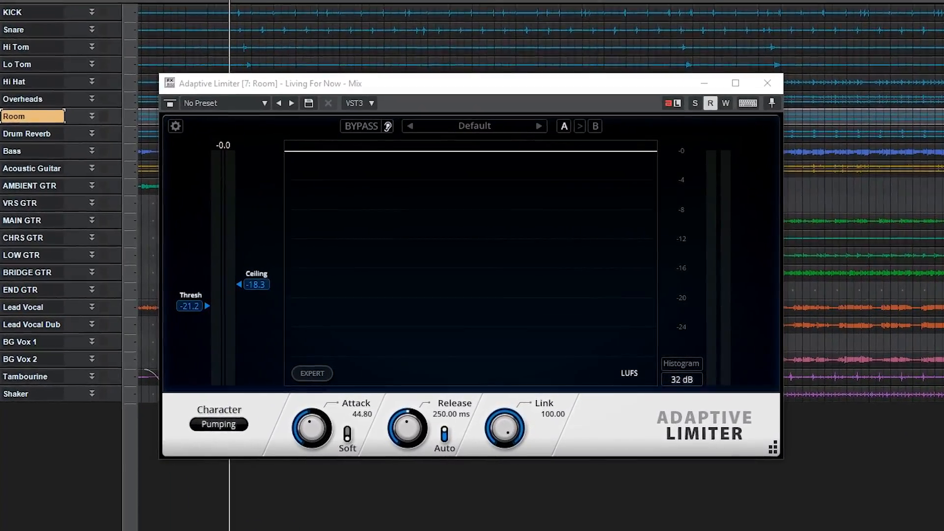
{"action": "key", "text": "space"}
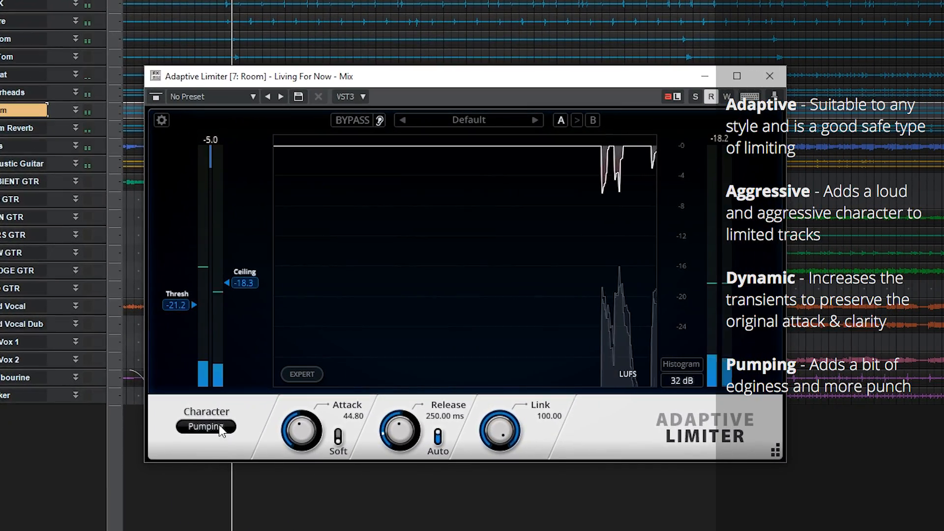
{"action": "left_click", "coordinate": [218, 428]}
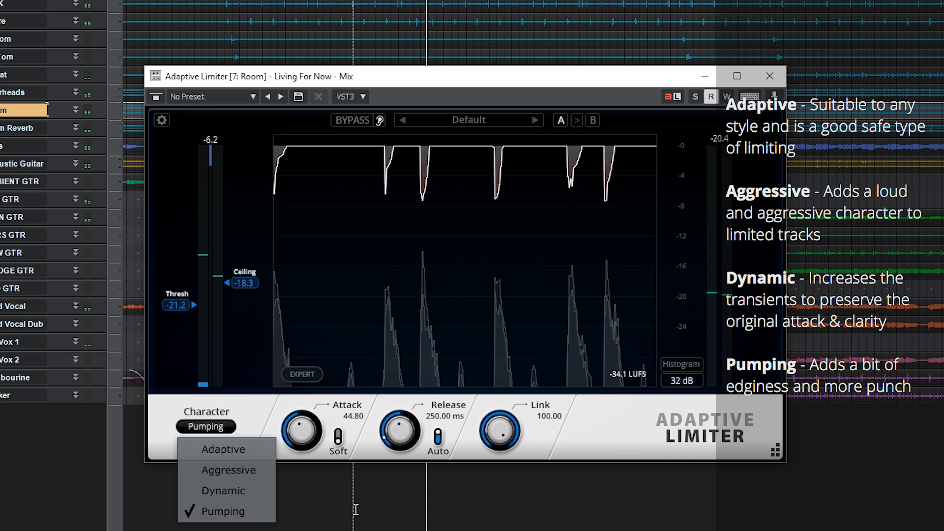
{"action": "left_click", "coordinate": [225, 512]}
{"action": "left_click_drag", "start_coordinate": [417, 84], "coordinate": [400, 81]}
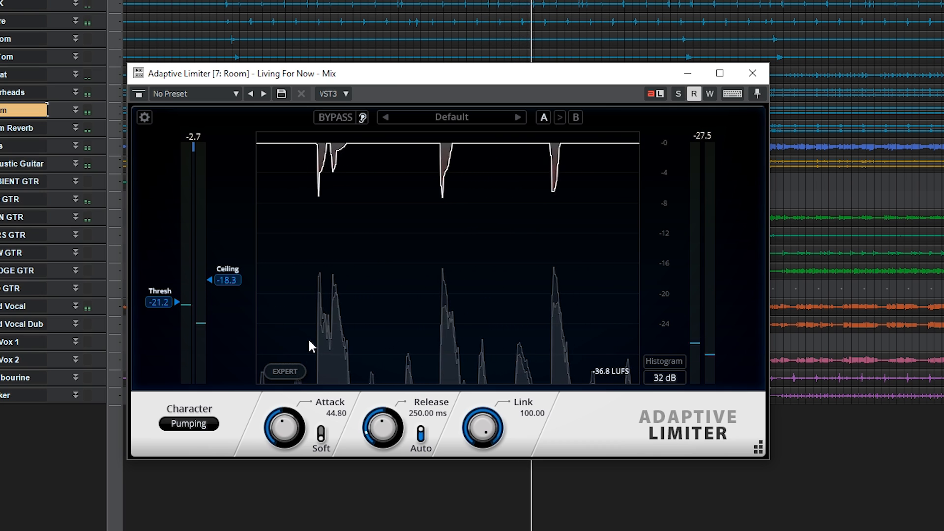
Open the limiter's Expert settings, switch Dither and MP3 on and off again, and close the settings.
{"action": "left_click", "coordinate": [294, 373]}
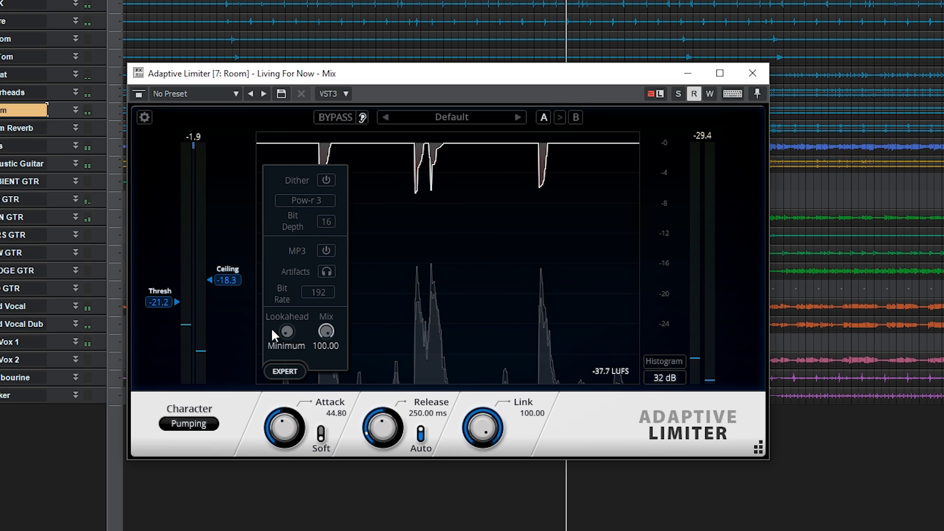
{"action": "mouse_move", "coordinate": [286, 334]}
{"action": "left_mouse_down"}
{"action": "mouse_move", "coordinate": [308, 138]}
{"action": "mouse_move", "coordinate": [285, 250]}
{"action": "mouse_move", "coordinate": [289, 335]}
{"action": "left_mouse_up"}
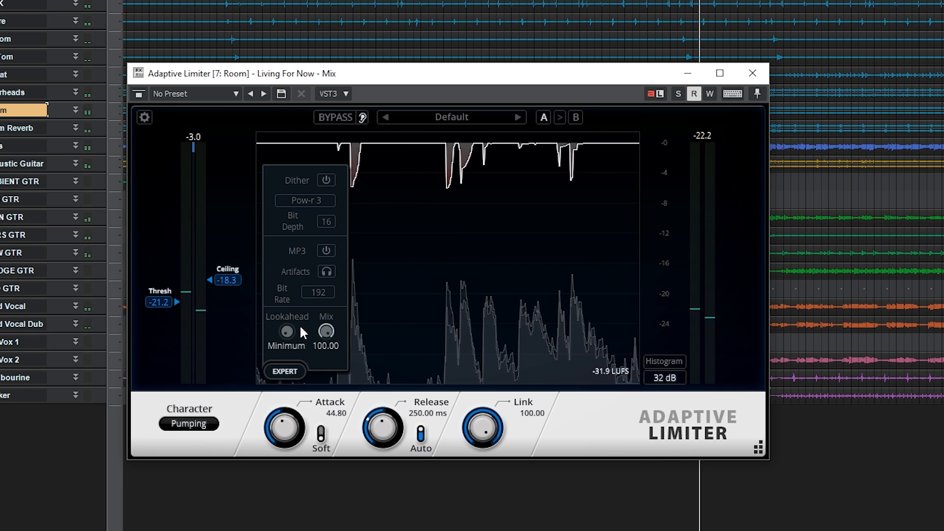
{"action": "left_click", "coordinate": [325, 181]}
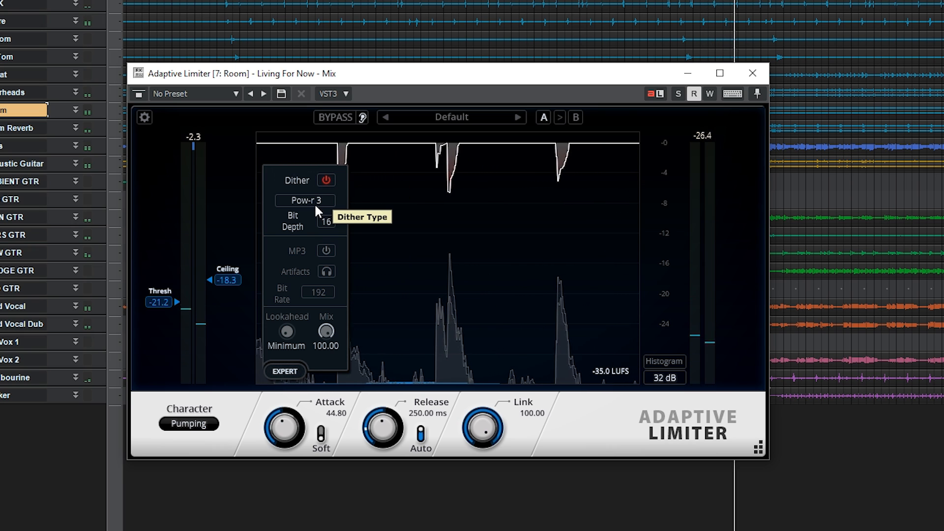
{"action": "left_click", "coordinate": [326, 181]}
{"action": "left_click", "coordinate": [329, 249]}
{"action": "left_click", "coordinate": [325, 251]}
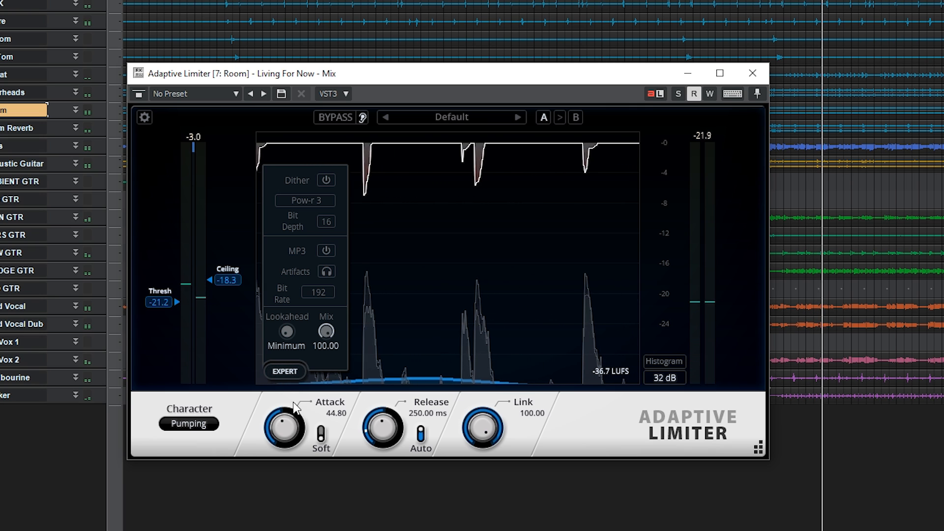
{"action": "left_click", "coordinate": [285, 370]}
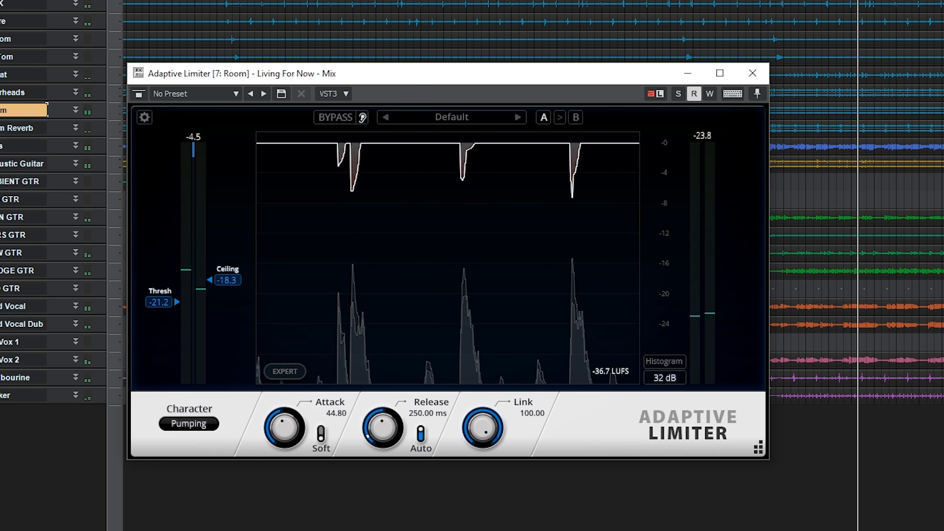
Browse the limiter's Mastering presets and close the preset list without loading one.
{"action": "left_click_drag", "start_coordinate": [383, 74], "coordinate": [440, 70]}
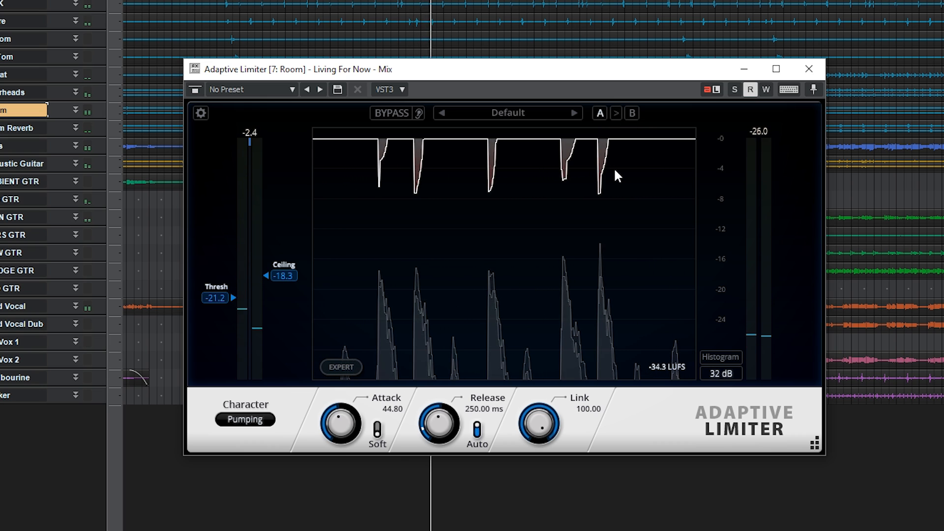
{"action": "left_click", "coordinate": [502, 112]}
{"action": "left_click", "coordinate": [423, 146]}
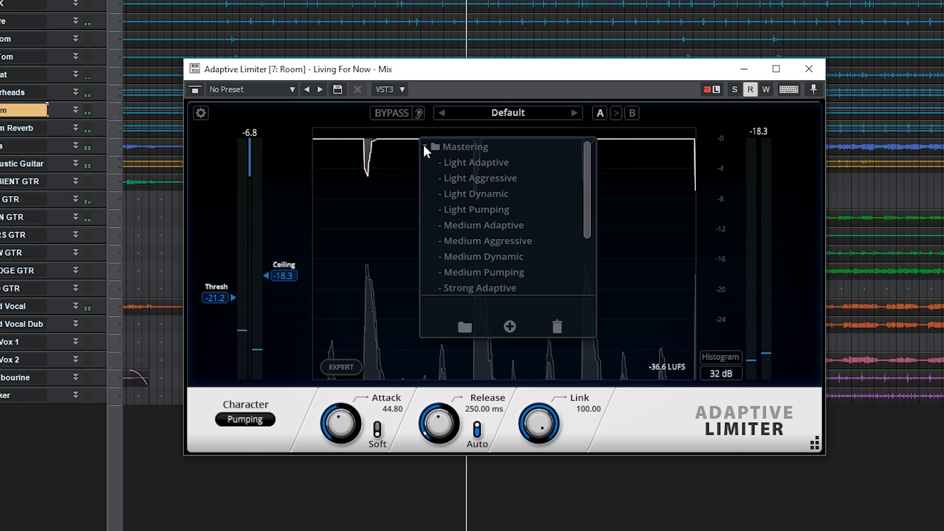
{"action": "left_click", "coordinate": [424, 146]}
{"action": "left_click", "coordinate": [626, 178]}
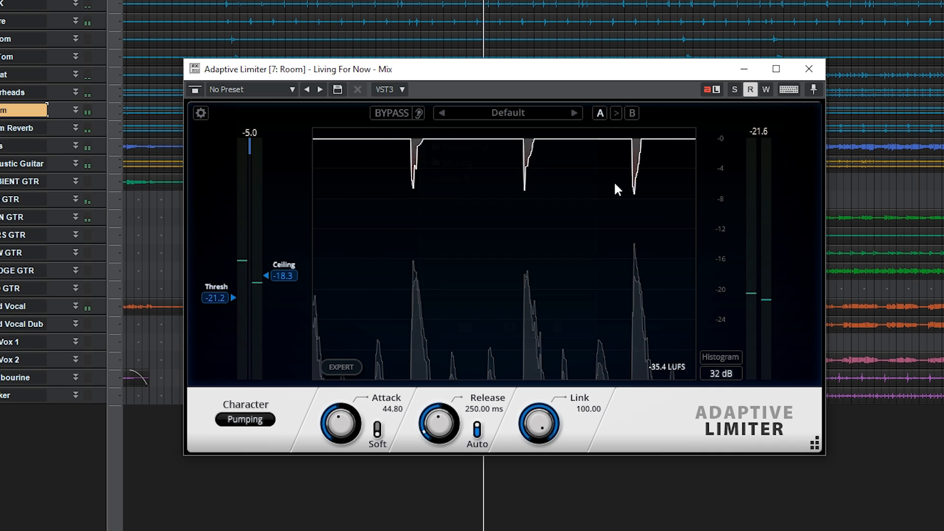
Enable the output meter's Histogram and review the meter scale options, keeping 32 dB.
{"action": "left_click", "coordinate": [715, 375]}
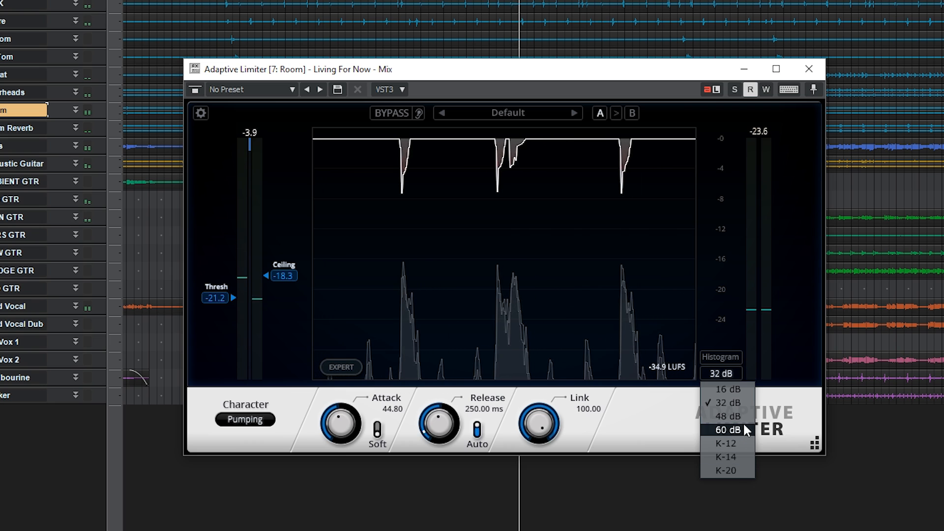
{"action": "left_click", "coordinate": [739, 400]}
{"action": "left_click", "coordinate": [730, 357]}
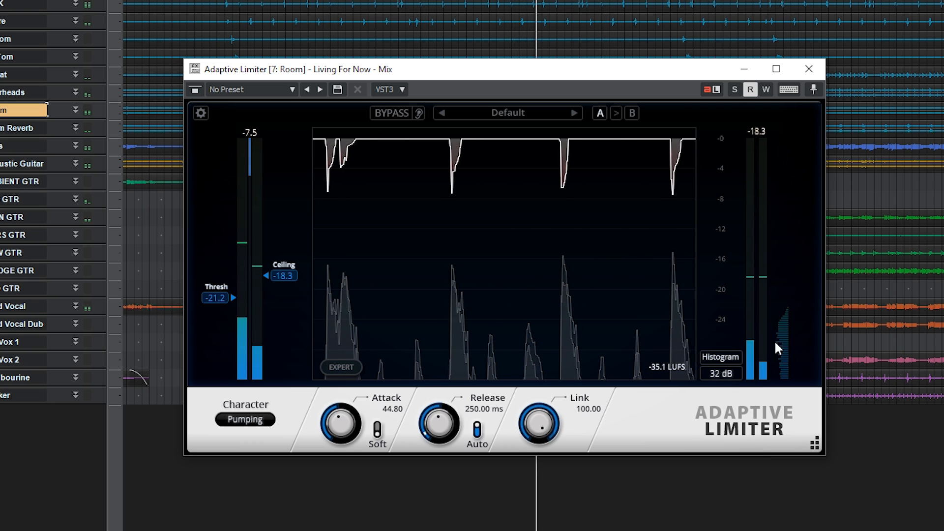
{"action": "left_click", "coordinate": [728, 375]}
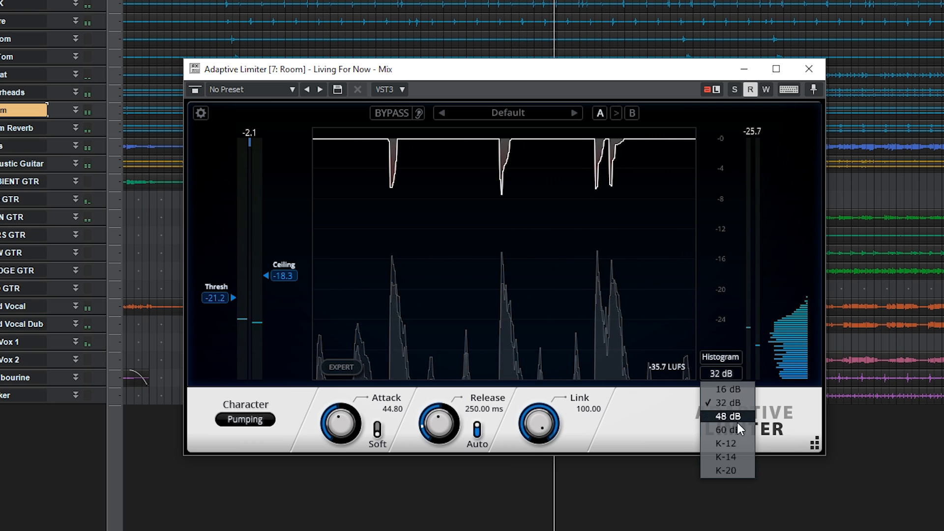
{"action": "left_click", "coordinate": [717, 305]}
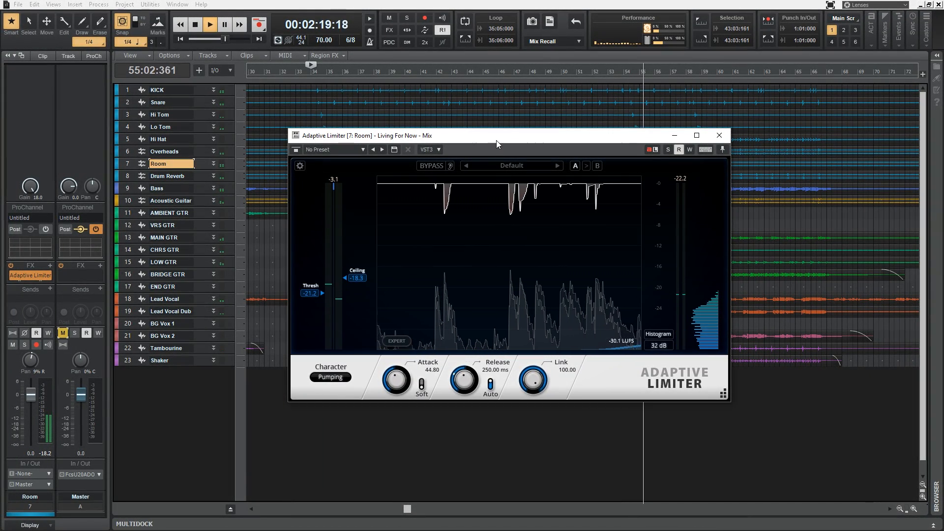
Restart playback and lower the limiter's threshold to -32.0 on the Room track.
{"action": "key", "text": "space"}
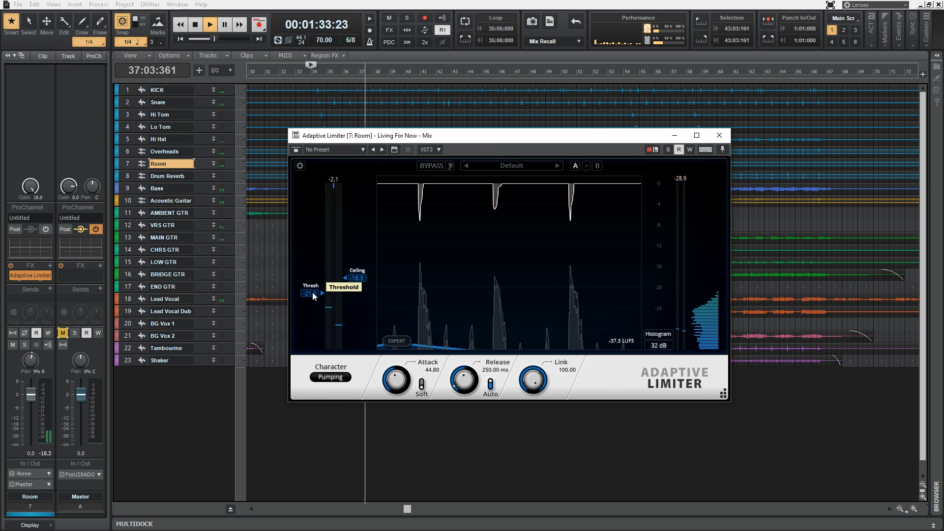
{"action": "mouse_move", "coordinate": [312, 295]}
{"action": "left_mouse_down"}
{"action": "mouse_move", "coordinate": [320, 200]}
{"action": "mouse_move", "coordinate": [314, 315]}
{"action": "mouse_move", "coordinate": [320, 219]}
{"action": "mouse_move", "coordinate": [315, 293]}
{"action": "left_mouse_up"}
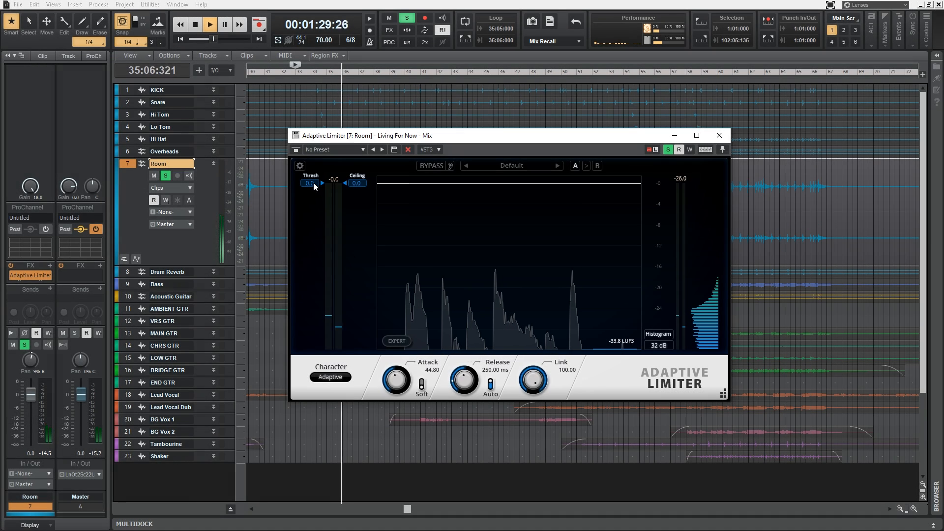
{"action": "left_click_drag", "start_coordinate": [308, 285], "coordinate": [310, 369]}
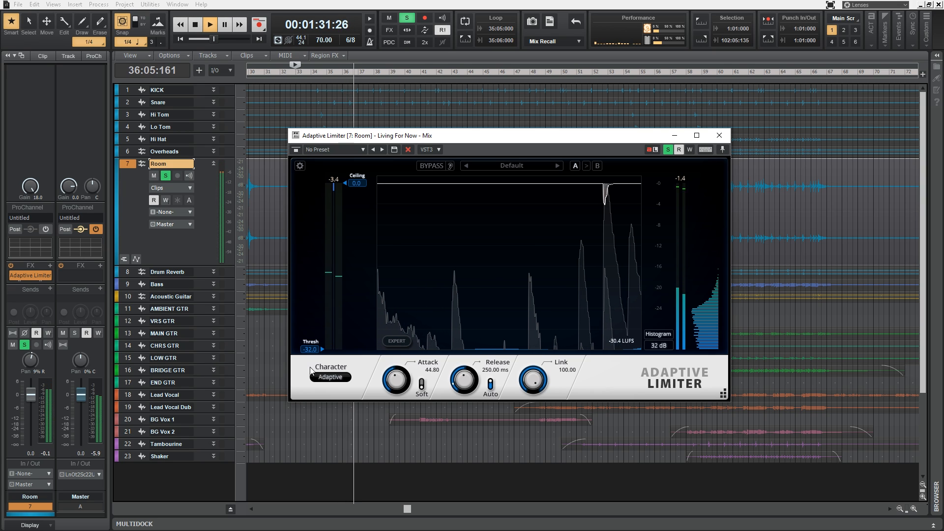
Audition the Aggressive and Dynamic characters on the Room track, and set the limiter's character to Pumping.
{"action": "left_click", "coordinate": [312, 377]}
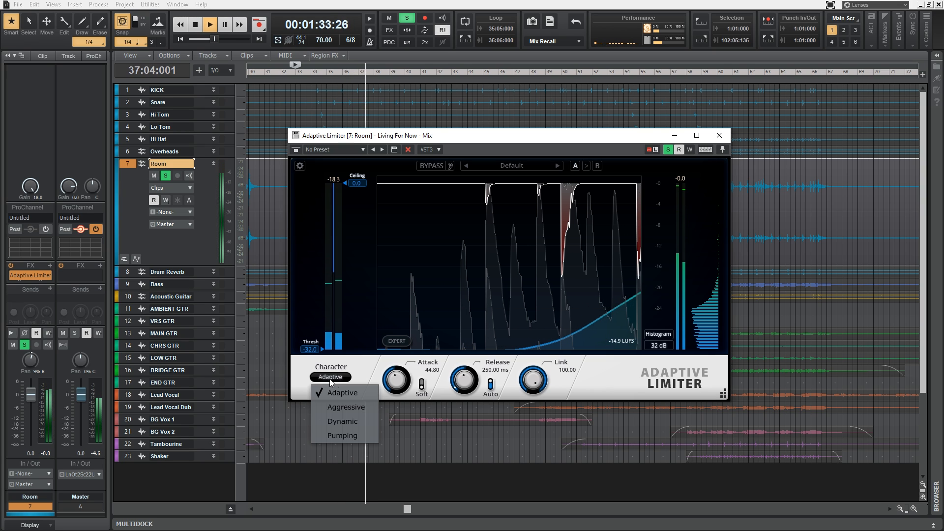
{"action": "left_click", "coordinate": [349, 406]}
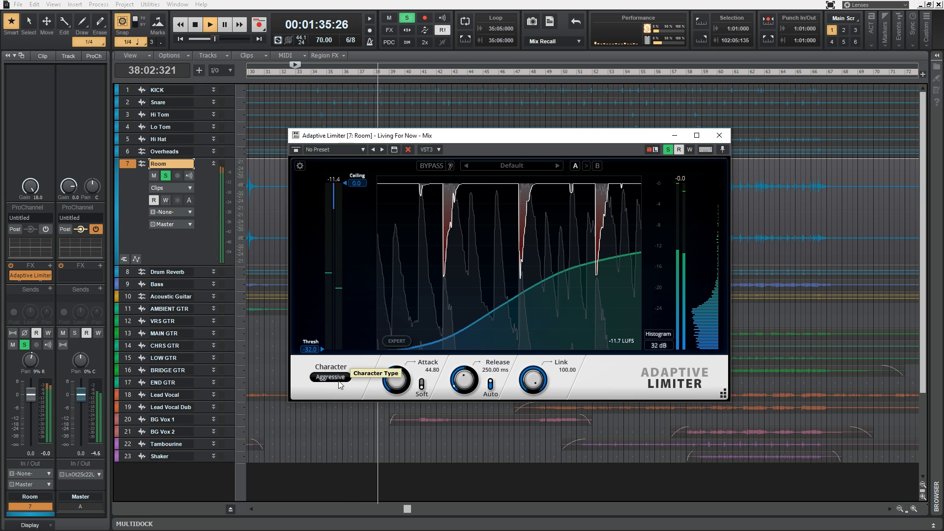
{"action": "left_click", "coordinate": [339, 382]}
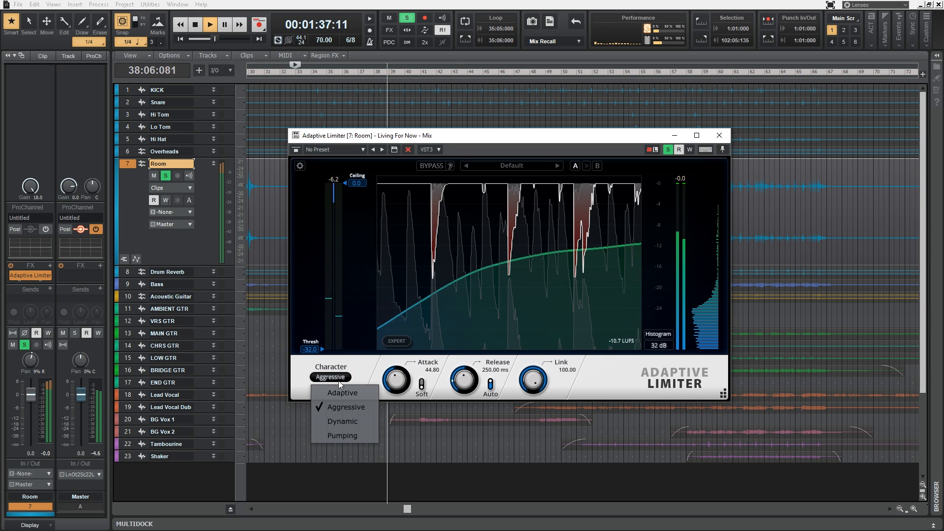
{"action": "left_click", "coordinate": [352, 422]}
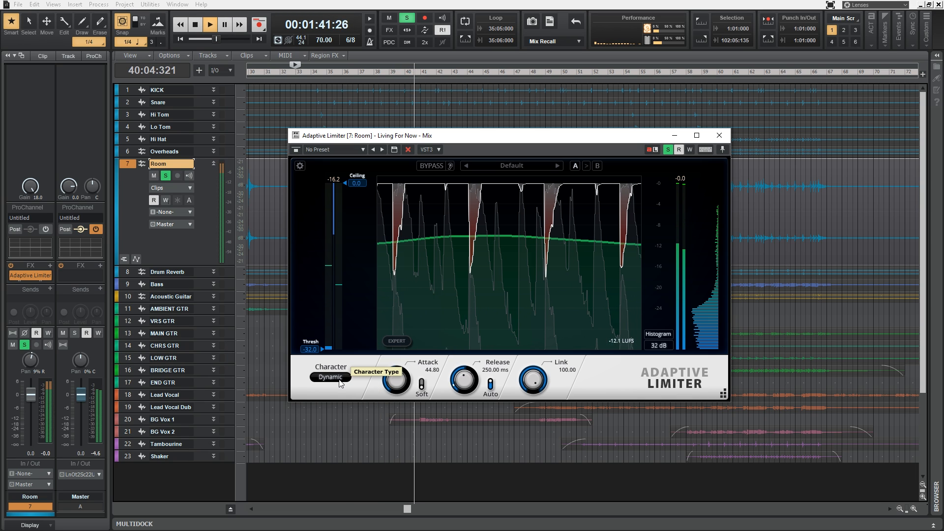
{"action": "left_click", "coordinate": [339, 382]}
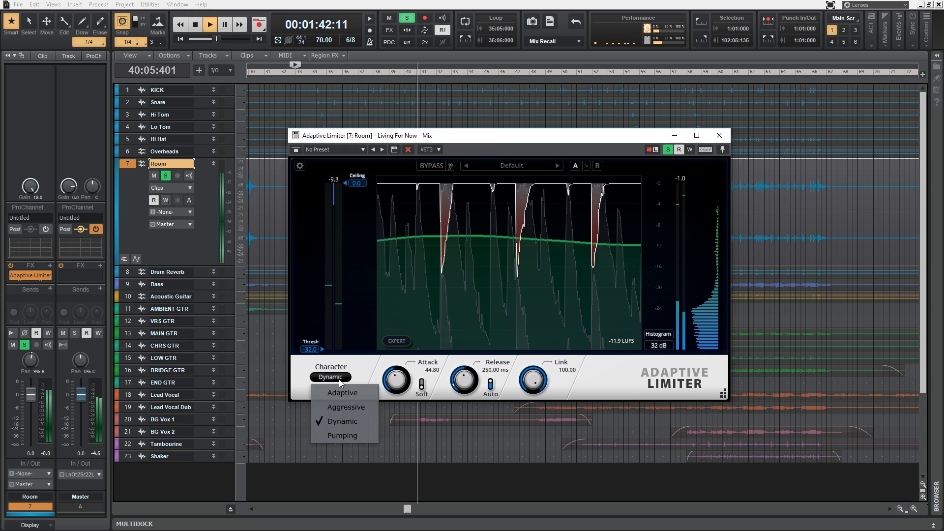
{"action": "left_click", "coordinate": [352, 436]}
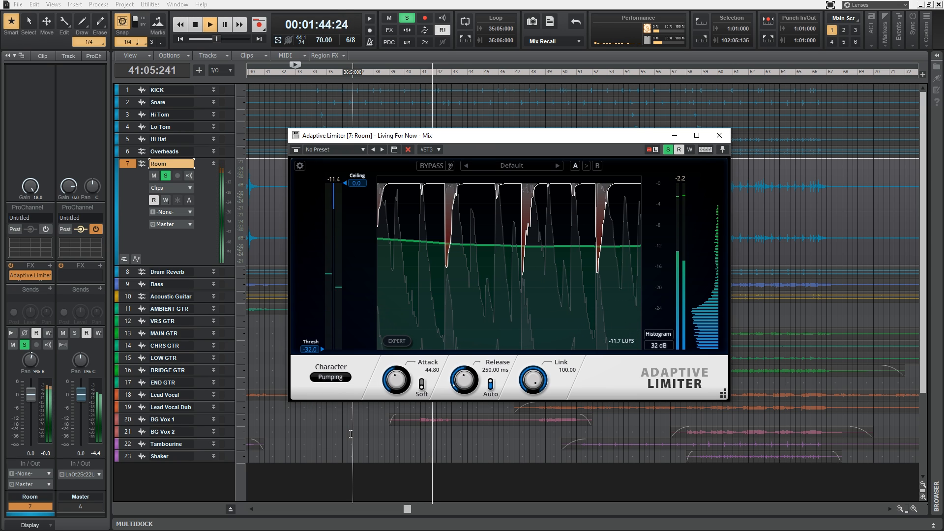
{"action": "left_click", "coordinate": [340, 382]}
{"action": "left_click", "coordinate": [341, 433]}
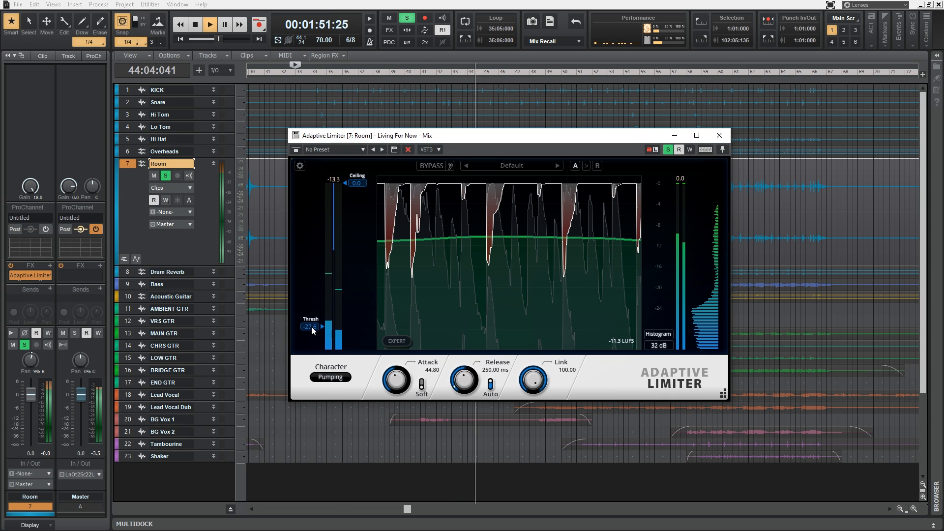
Set the limiter's threshold to -18.0 and its ceiling to -9.0.
{"action": "left_click_drag", "start_coordinate": [306, 303], "coordinate": [303, 276]}
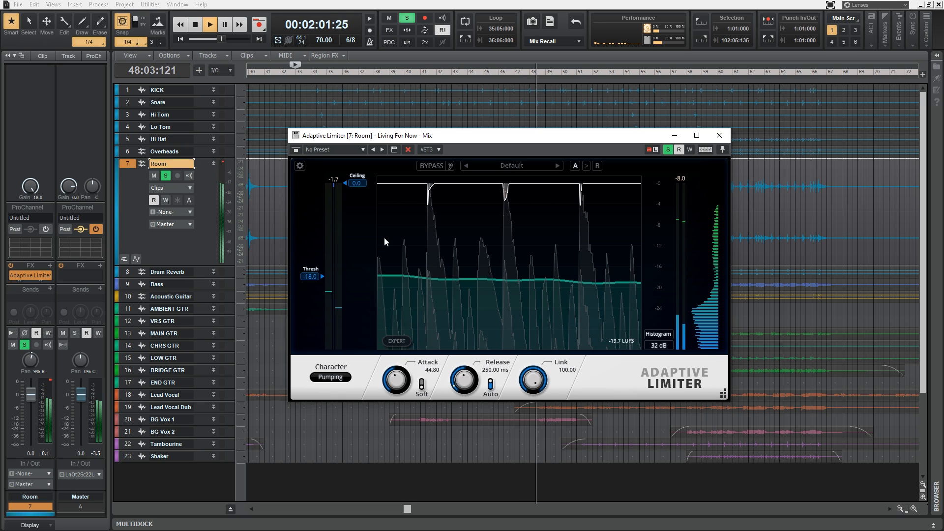
{"action": "left_click_drag", "start_coordinate": [357, 183], "coordinate": [367, 229]}
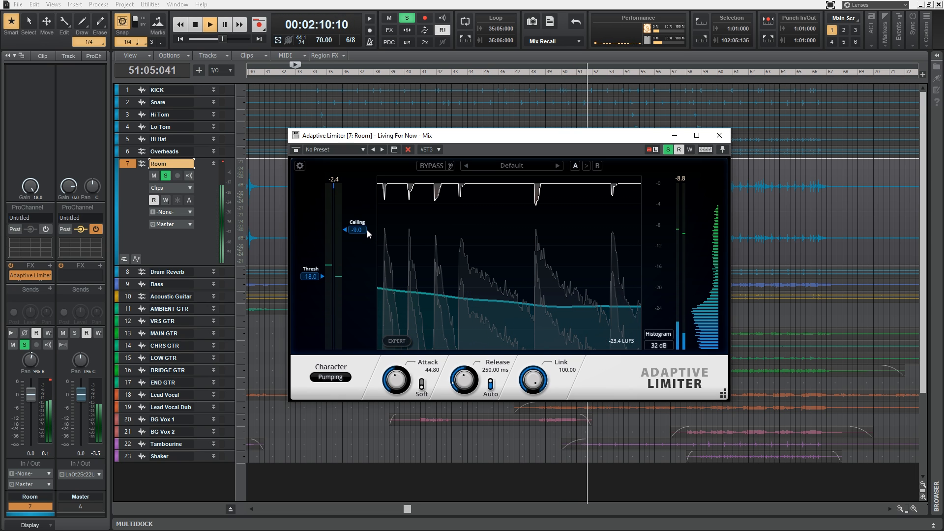
Compare the Room track with the limiter bypassed and active, enabling Match Input Loudness for a level-matched comparison.
{"action": "left_click", "coordinate": [431, 167]}
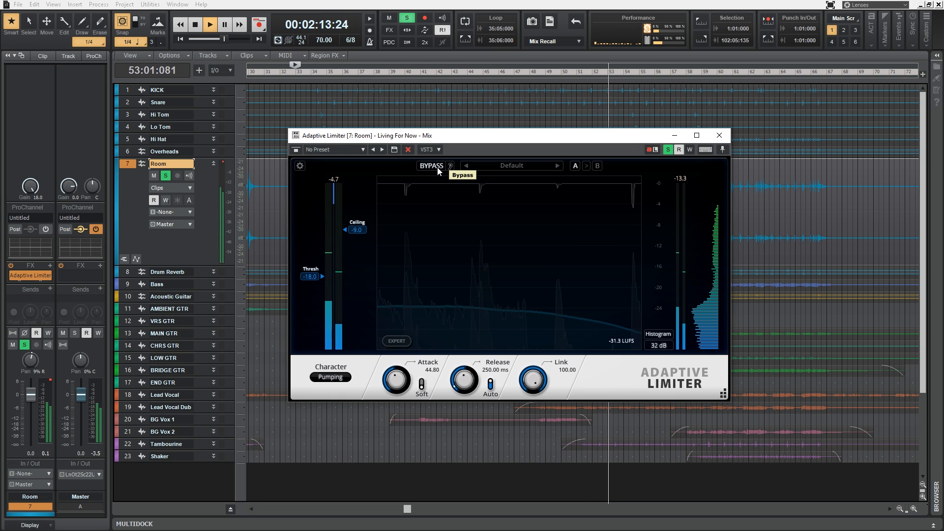
{"action": "left_click", "coordinate": [438, 168]}
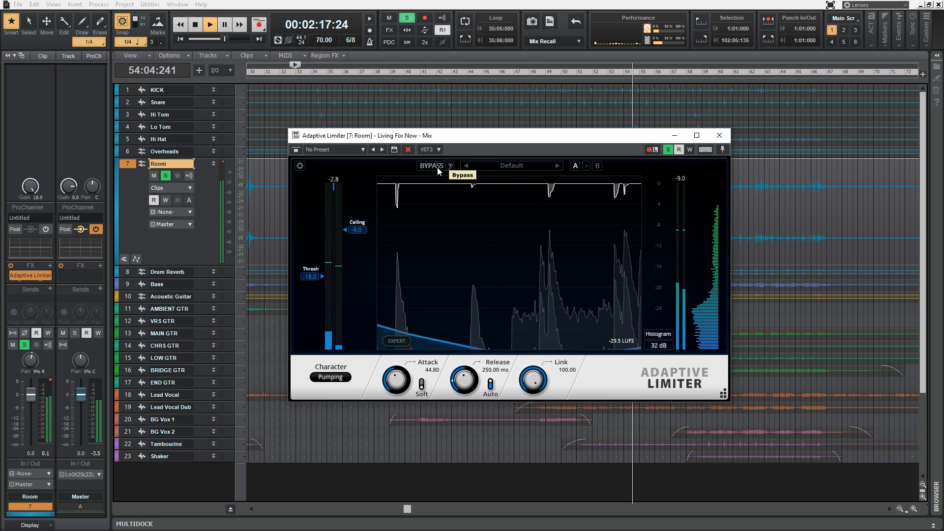
{"action": "left_click", "coordinate": [450, 166]}
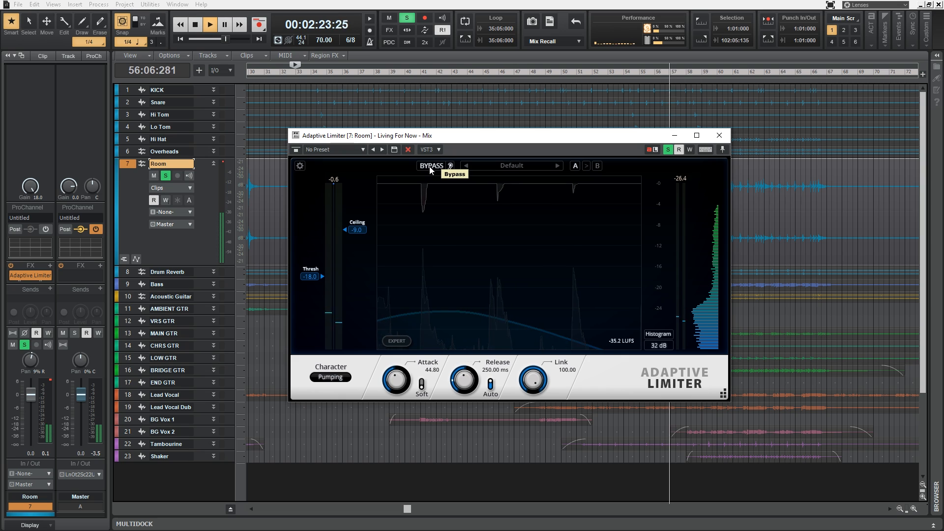
{"action": "left_click", "coordinate": [430, 167]}
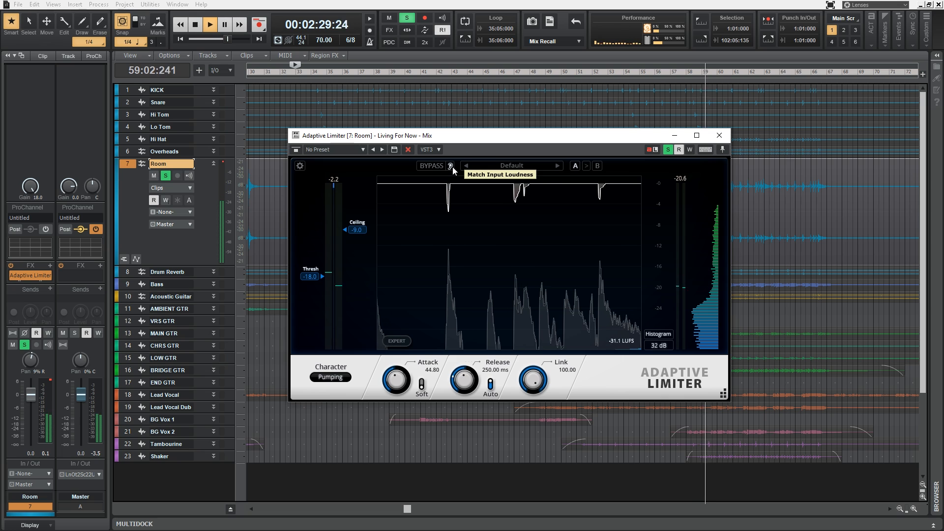
Audition the limiter's B settings on the Room track and switch back to the A settings.
{"action": "left_click", "coordinate": [597, 167]}
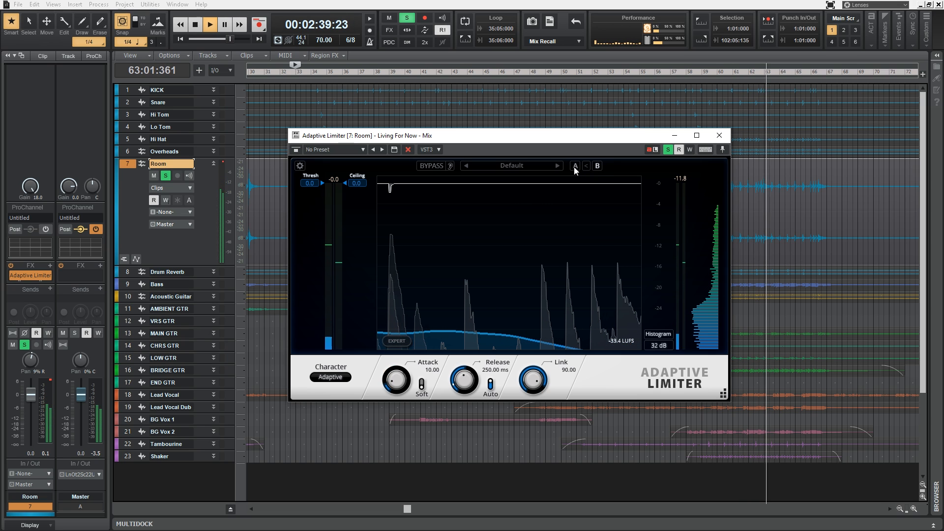
{"action": "left_click", "coordinate": [574, 167]}
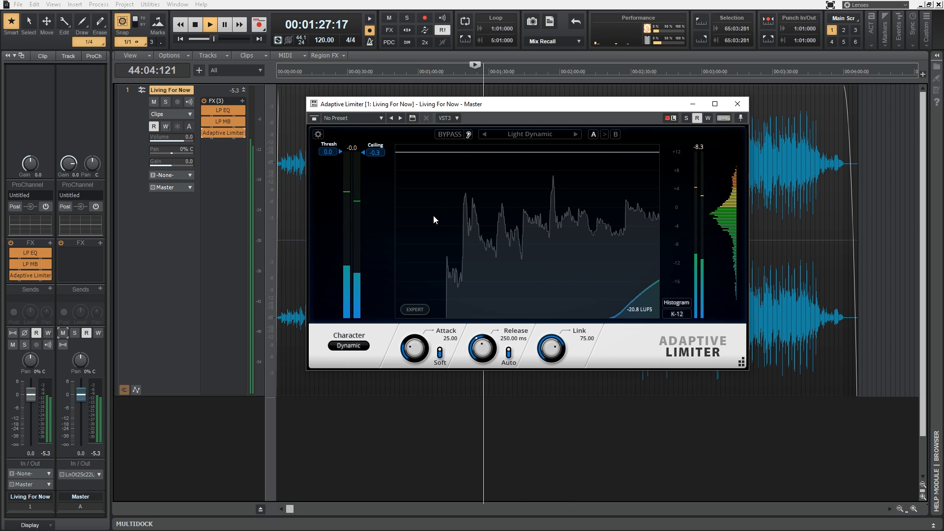
Set the limiter on the Living For Now master to the Adaptive character and lower its threshold to -9.2.
{"action": "left_click", "coordinate": [346, 346]}
{"action": "left_click", "coordinate": [360, 362]}
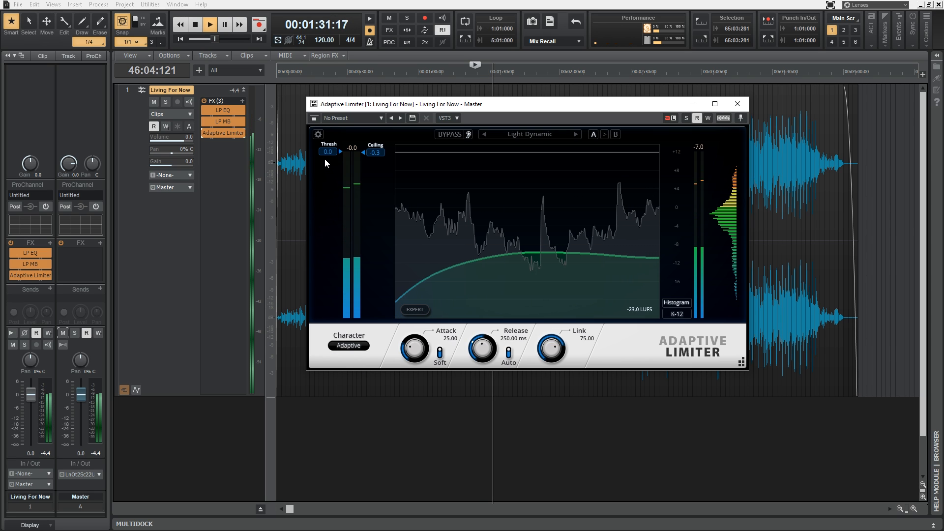
{"action": "mouse_move", "coordinate": [327, 152]}
{"action": "left_mouse_down"}
{"action": "mouse_move", "coordinate": [324, 219]}
{"action": "mouse_move", "coordinate": [328, 203]}
{"action": "left_mouse_up"}
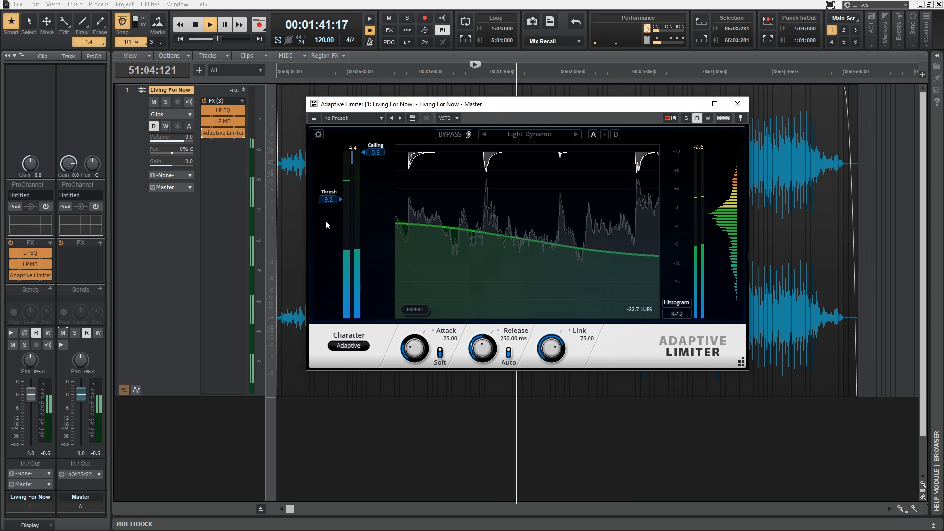
Audition the Aggressive, Adaptive and Dynamic characters on the Living For Now master, and set the character to Pumping.
{"action": "left_click", "coordinate": [358, 346]}
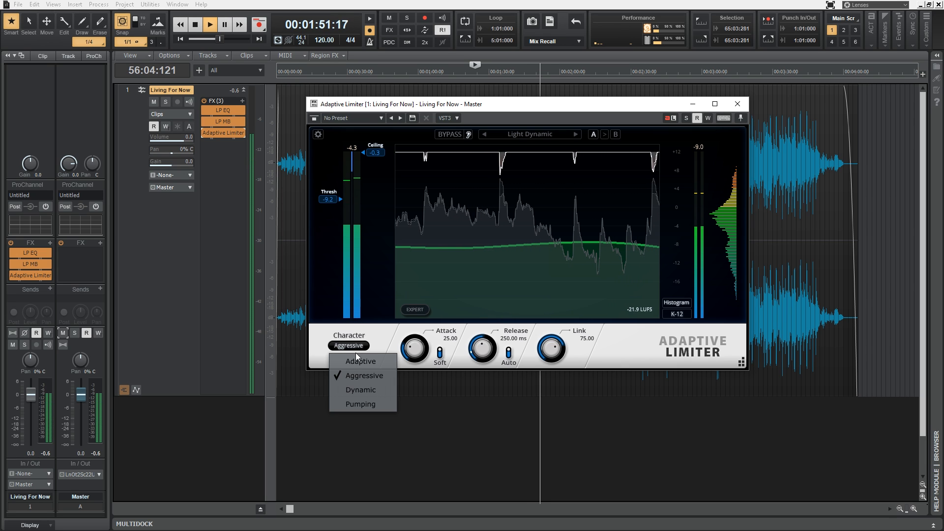
{"action": "left_click", "coordinate": [361, 361]}
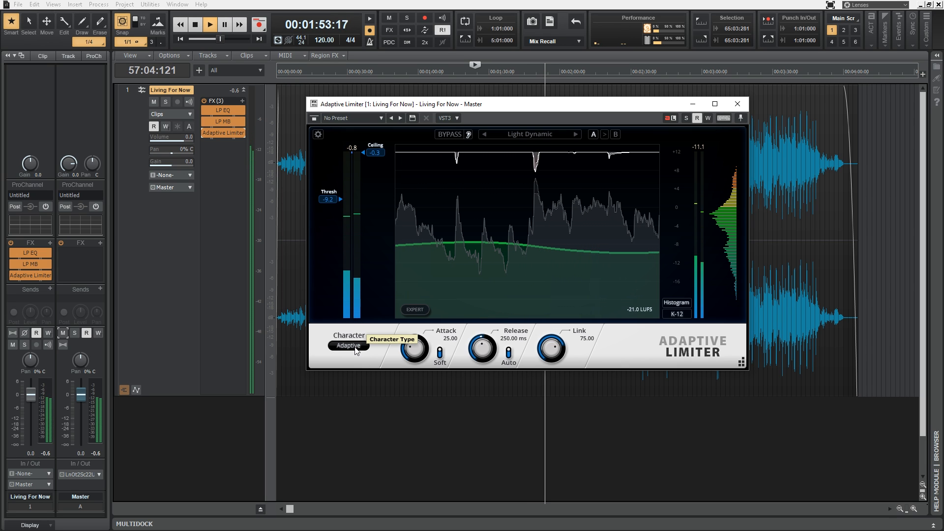
{"action": "left_click", "coordinate": [366, 375]}
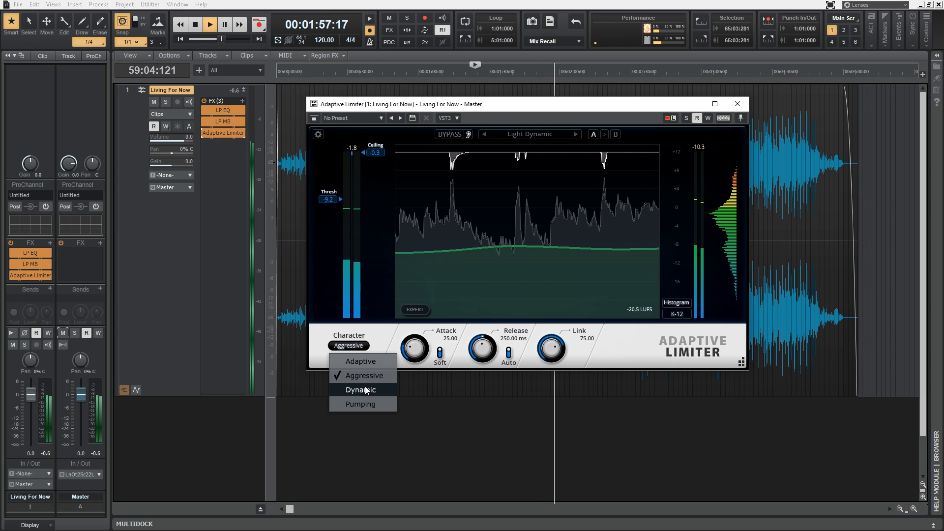
{"action": "left_click", "coordinate": [366, 391]}
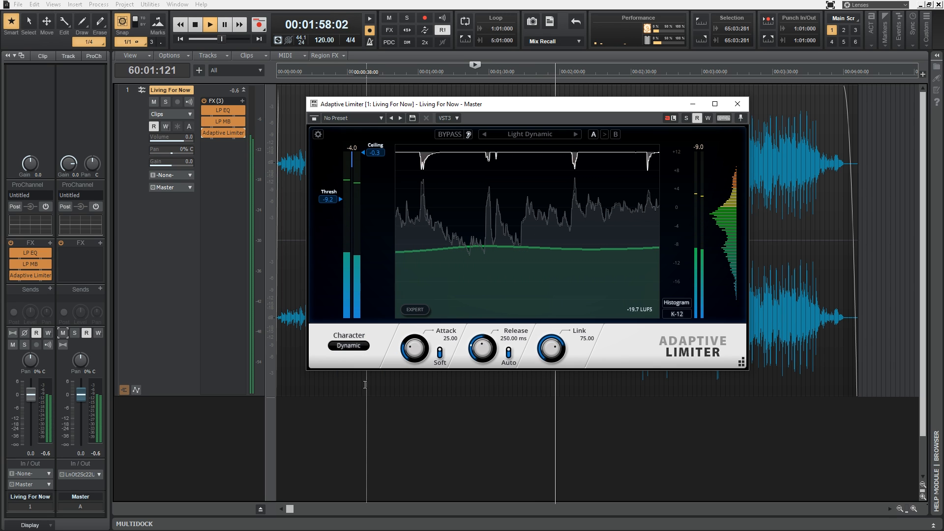
{"action": "left_click", "coordinate": [347, 347]}
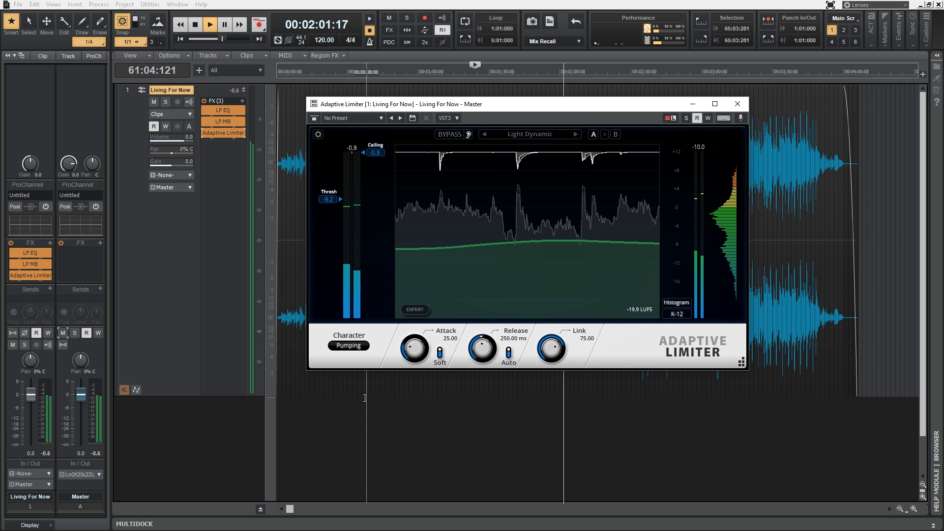
Lower the master limiter's threshold to -12.0 and audition the Pumping, Dynamic and Adaptive characters.
{"action": "left_click_drag", "start_coordinate": [327, 199], "coordinate": [327, 215]}
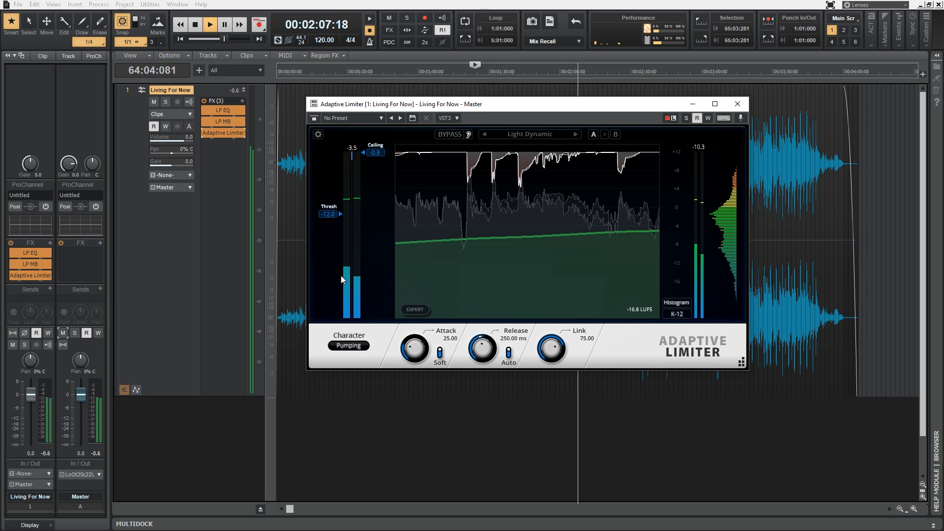
{"action": "left_click", "coordinate": [349, 345]}
{"action": "left_click", "coordinate": [370, 376]}
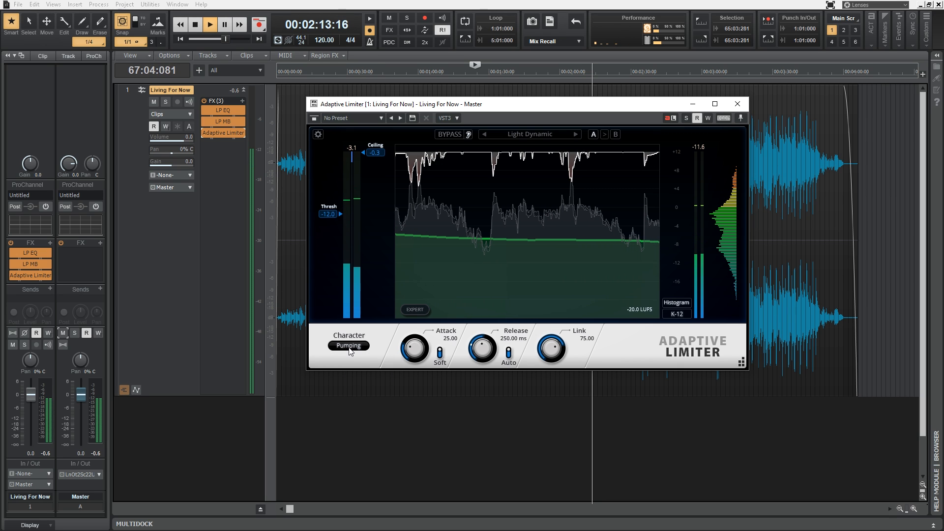
{"action": "left_click", "coordinate": [350, 346]}
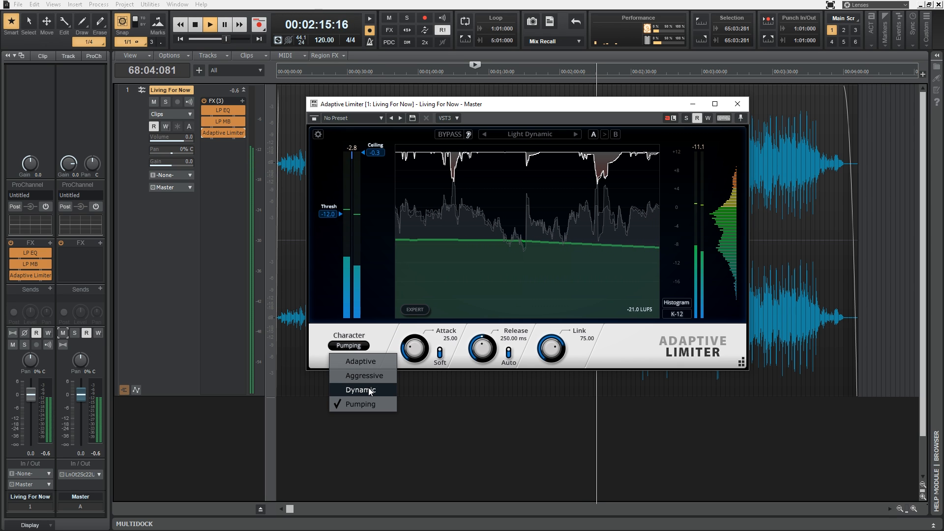
{"action": "left_click", "coordinate": [351, 346]}
{"action": "left_click", "coordinate": [356, 361]}
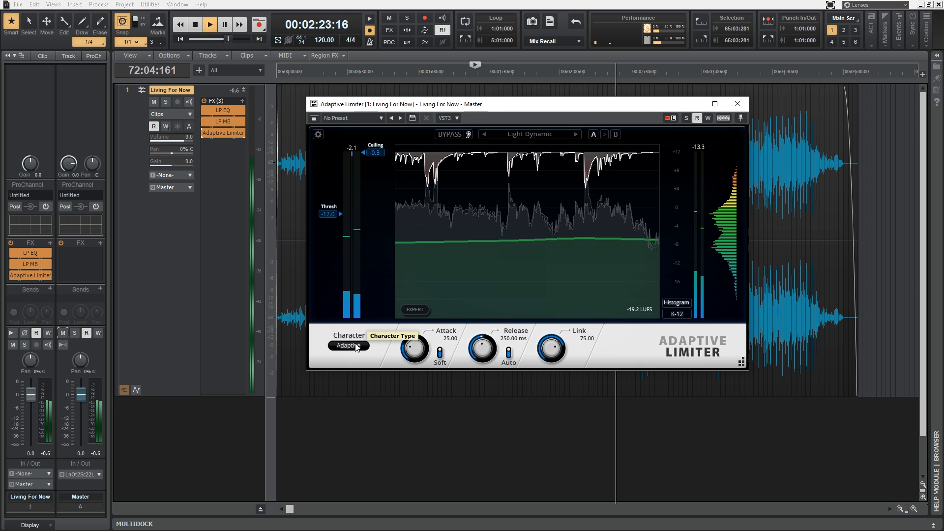
Set the master limiter's character to Dynamic and raise its threshold to -8.0.
{"action": "left_click", "coordinate": [356, 347]}
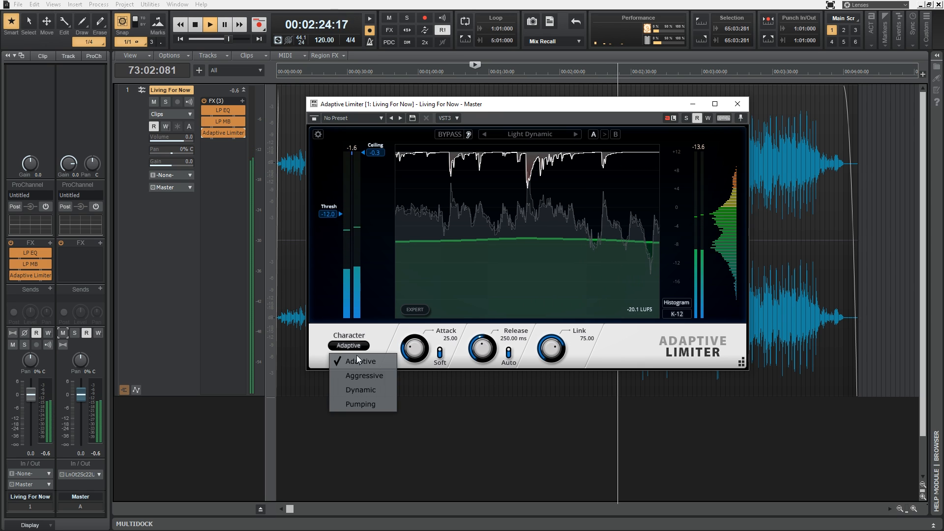
{"action": "left_click", "coordinate": [364, 382]}
{"action": "left_click_drag", "start_coordinate": [330, 215], "coordinate": [320, 193]}
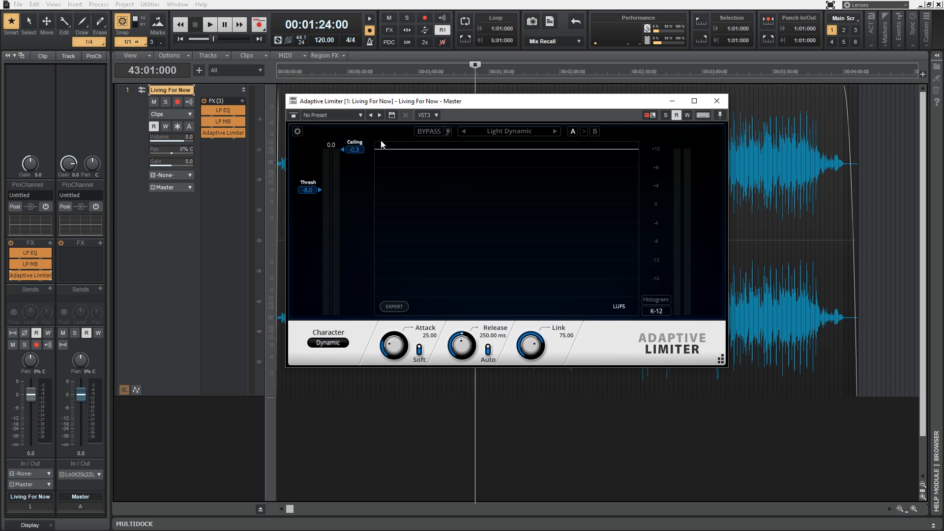
View the Adaptive Limiter's Documentation and About Screen options without opening either one.
{"action": "left_click", "coordinate": [298, 131]}
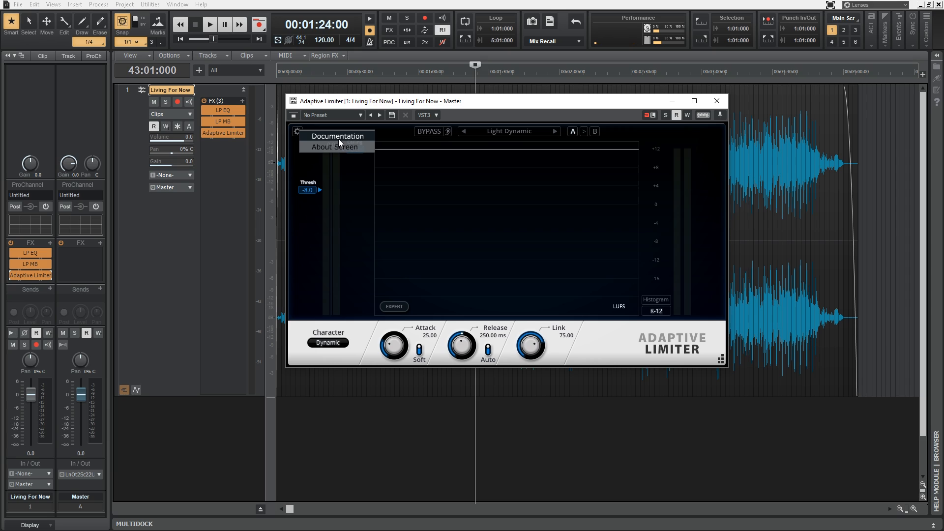
{"action": "left_click", "coordinate": [494, 104]}
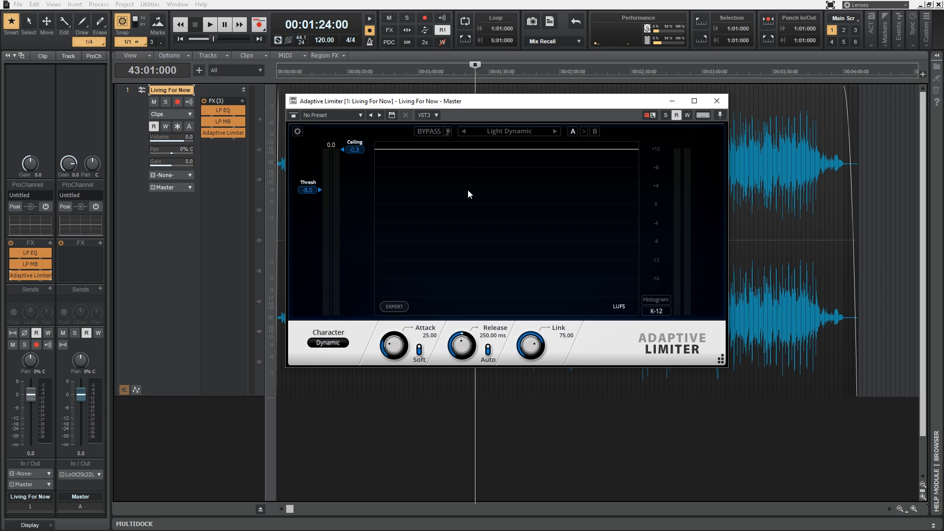